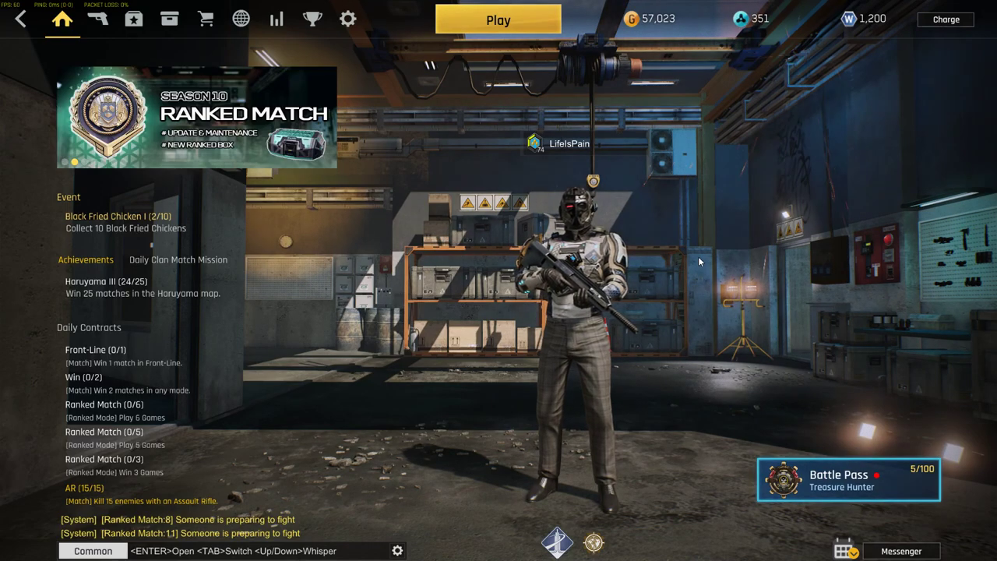
Open the basic page of the game's video settings.
left_click(343, 28)
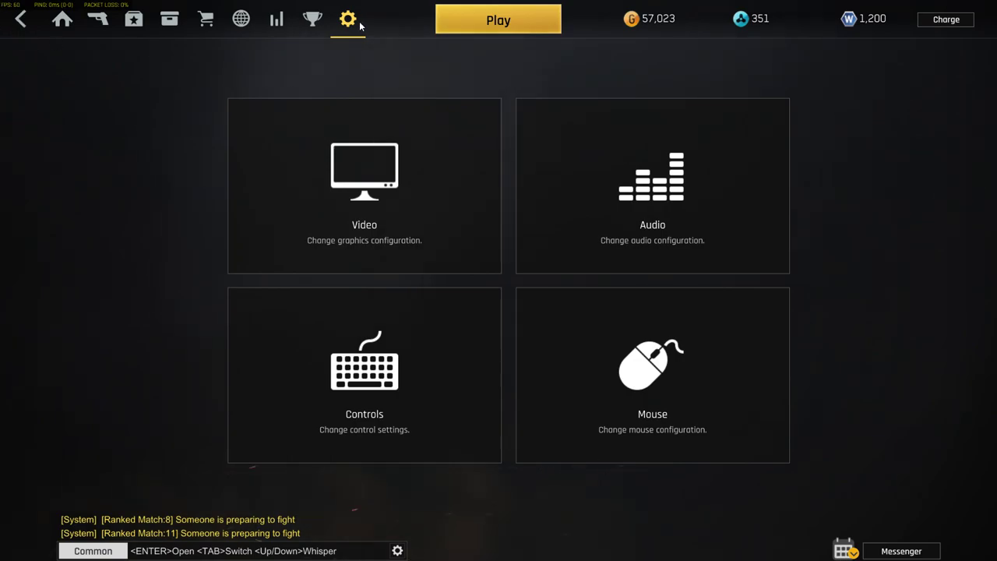
left_click(346, 219)
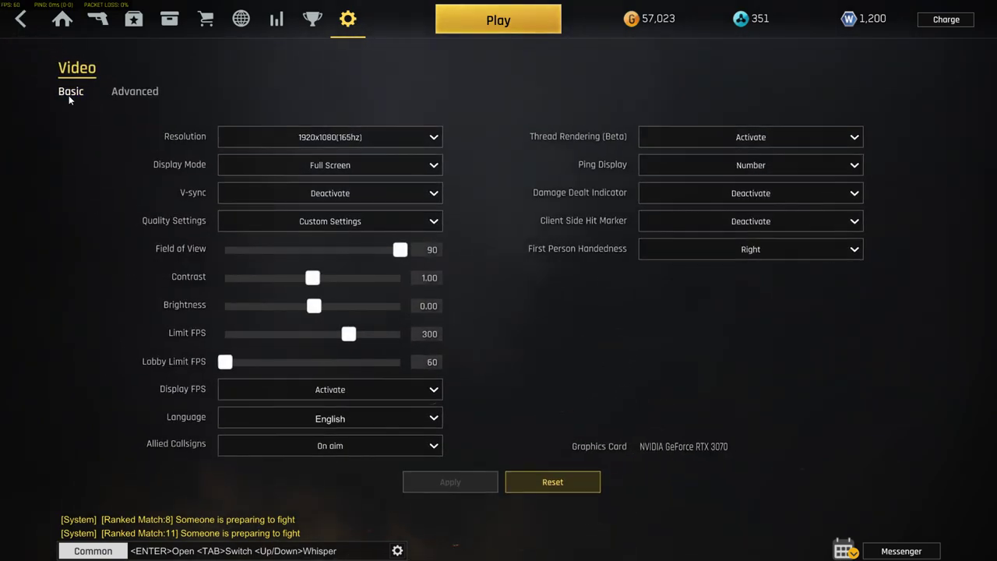
left_click(69, 95)
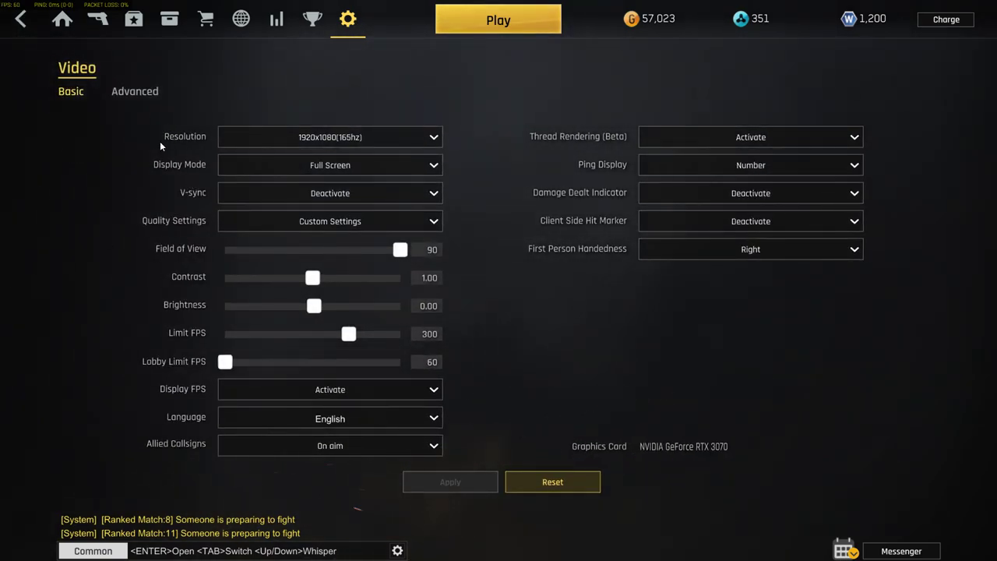
Examine the available choices for Resolution and V-sync in the basic video settings.
left_click(320, 141)
left_click(319, 137)
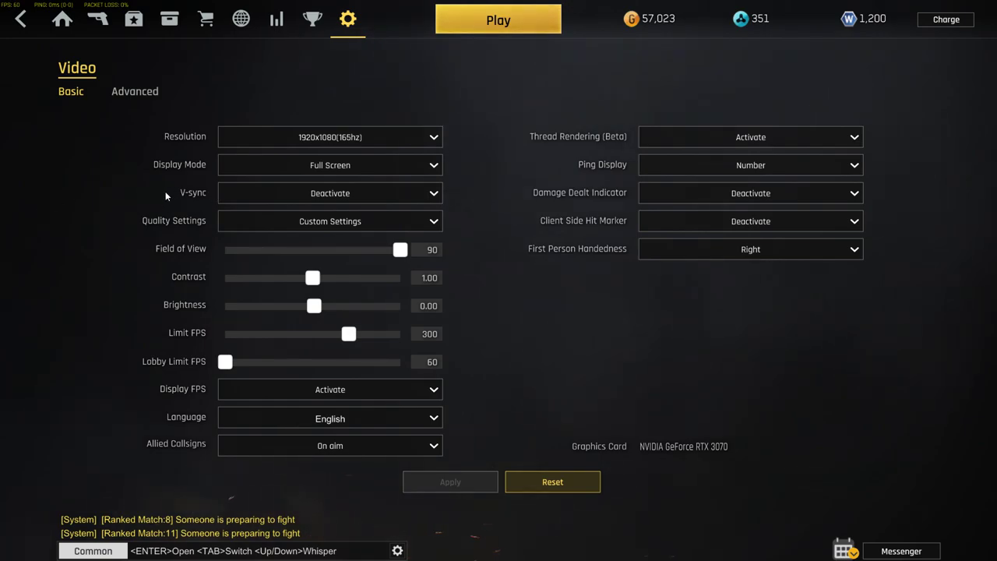
left_click(271, 197)
left_click(89, 234)
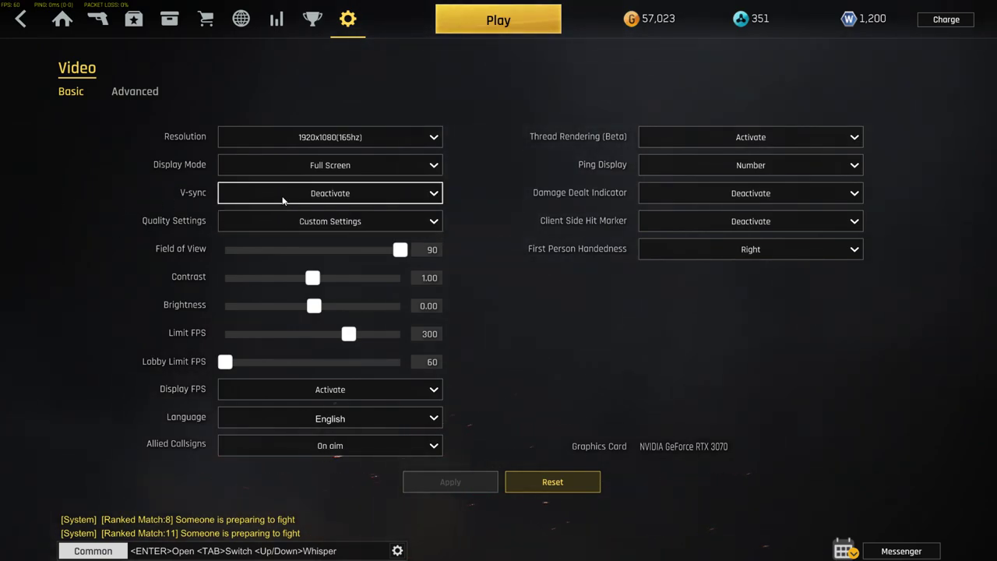
left_click(282, 196)
left_click(282, 195)
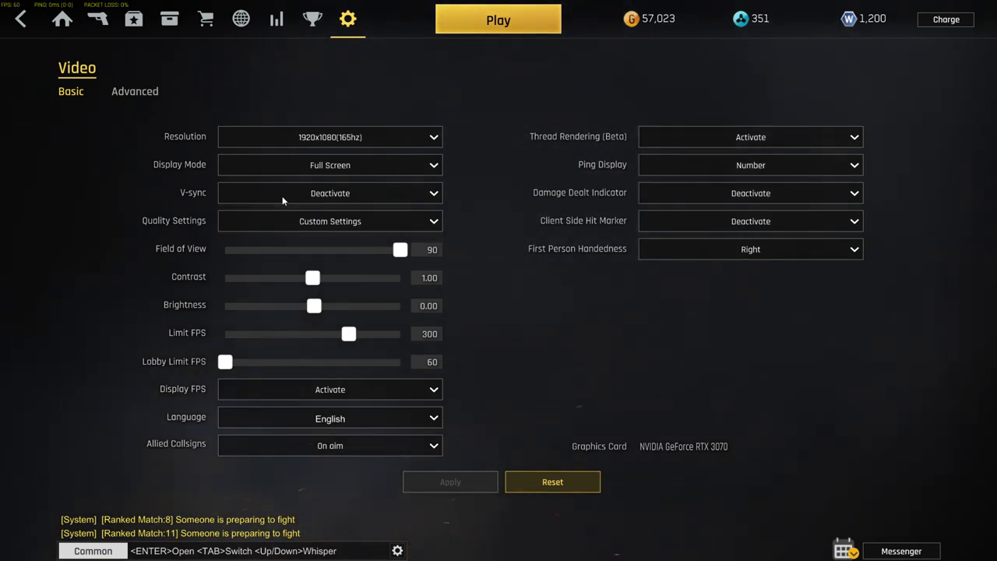
Set V-sync to Activate and return it to Deactivate.
left_click(300, 192)
left_click(327, 234)
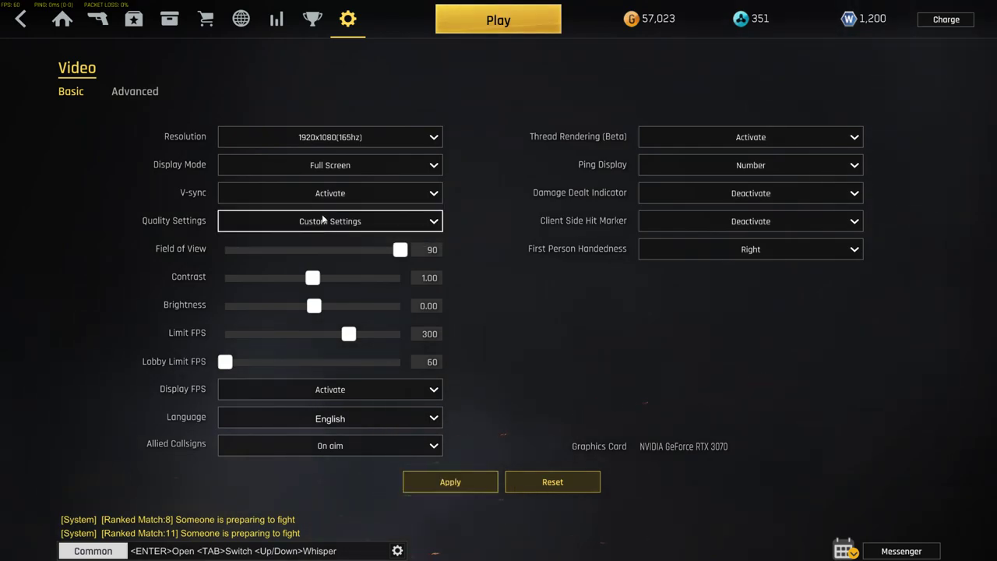
left_click(323, 193)
left_click(326, 214)
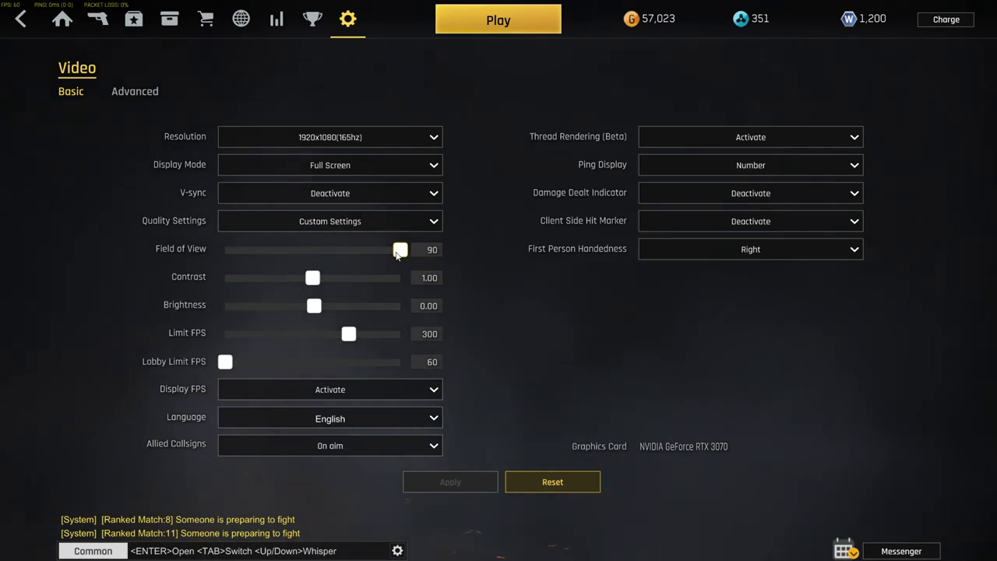
Try Brightness at about 0.15 and Contrast at about 1.03, and return them to 0.00 and 1.00.
mouse_move(400, 250)
left_mouse_down()
mouse_move(229, 260)
mouse_move(401, 257)
left_mouse_up()
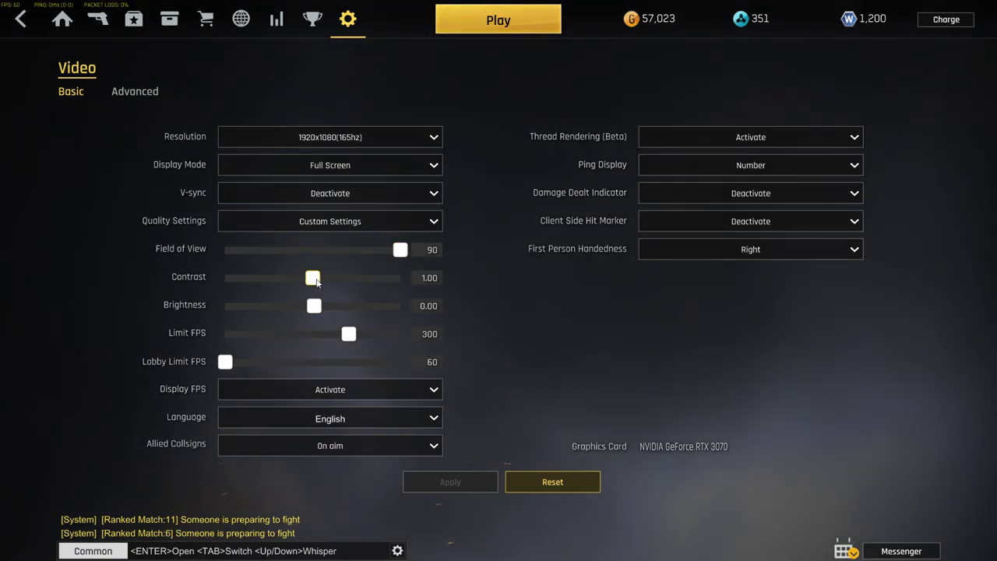
left_click_drag(315, 312, 382, 313)
mouse_move(313, 280)
left_mouse_down()
mouse_move(254, 287)
mouse_move(320, 283)
left_mouse_up()
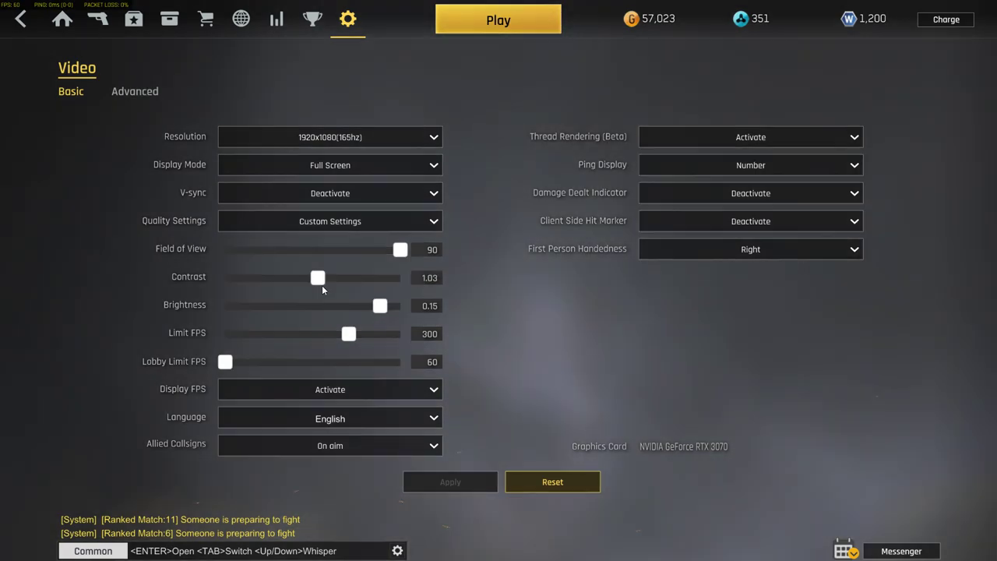
left_click_drag(363, 313, 313, 311)
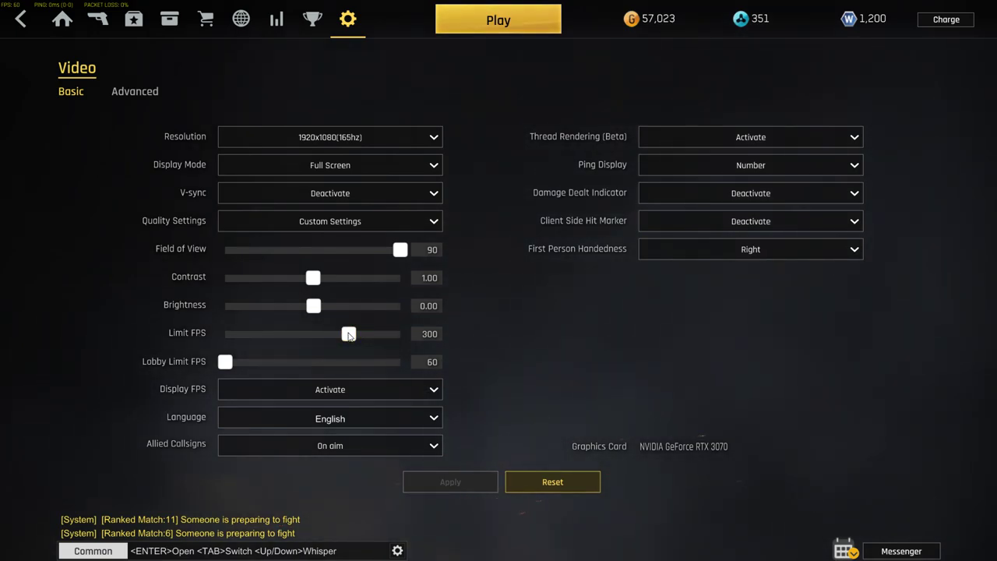
mouse_move(349, 334)
left_mouse_down()
mouse_move(399, 334)
mouse_move(348, 335)
left_mouse_up()
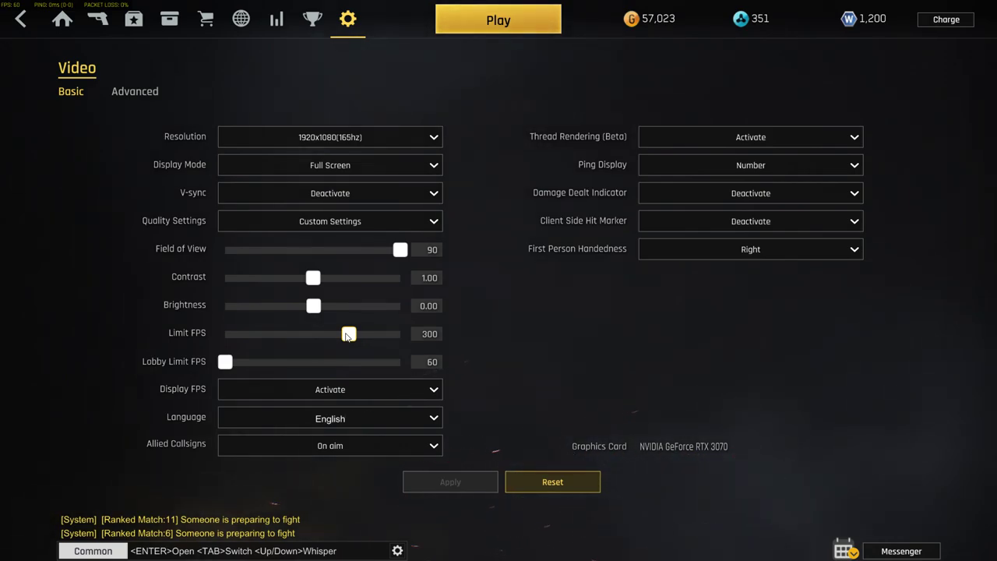
mouse_move(348, 336)
left_mouse_down()
mouse_move(260, 336)
mouse_move(359, 336)
mouse_move(349, 345)
left_mouse_up()
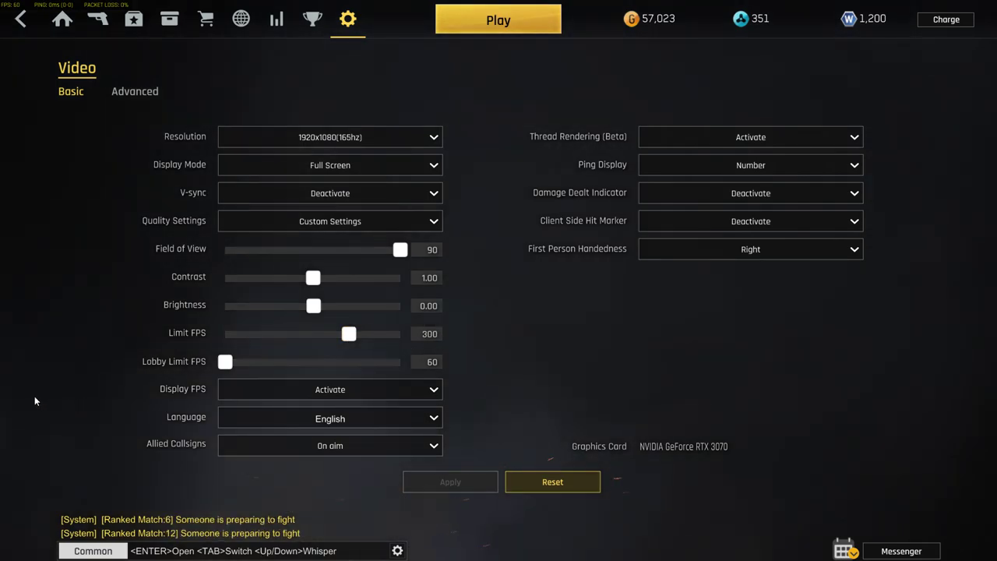
Choose Activate for Display FPS and On aim for Allied Callsigns.
left_click(276, 390)
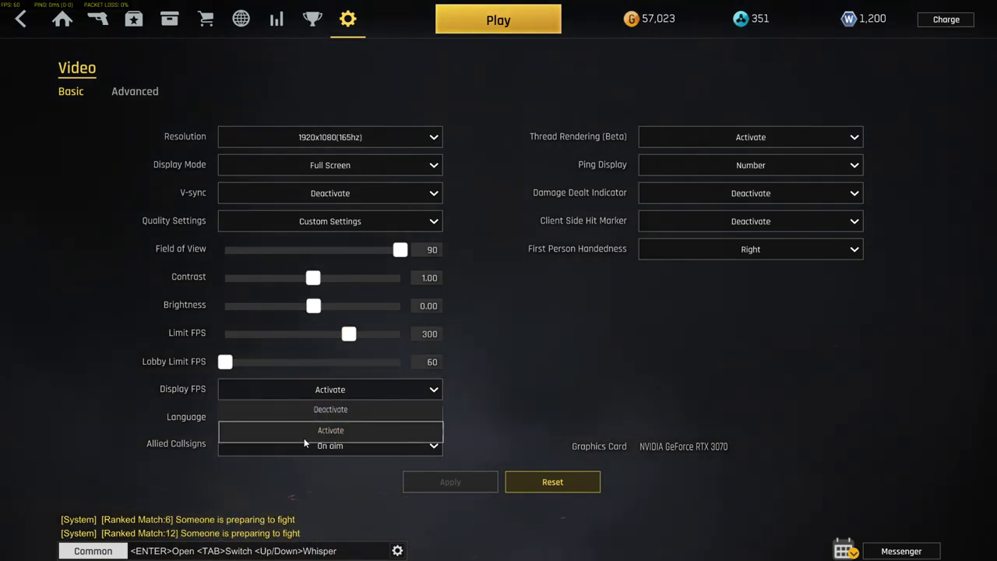
left_click(304, 438)
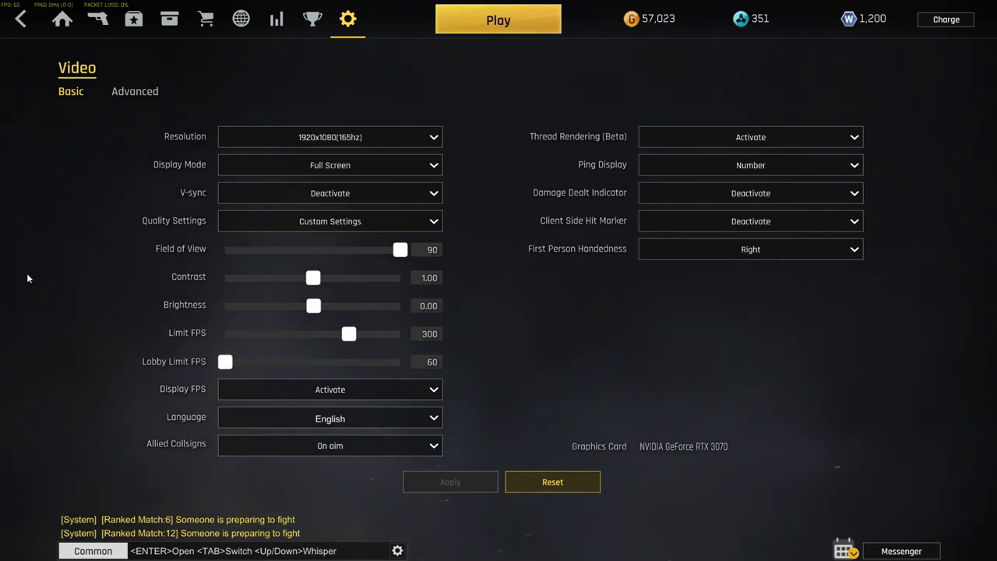
left_click(242, 446)
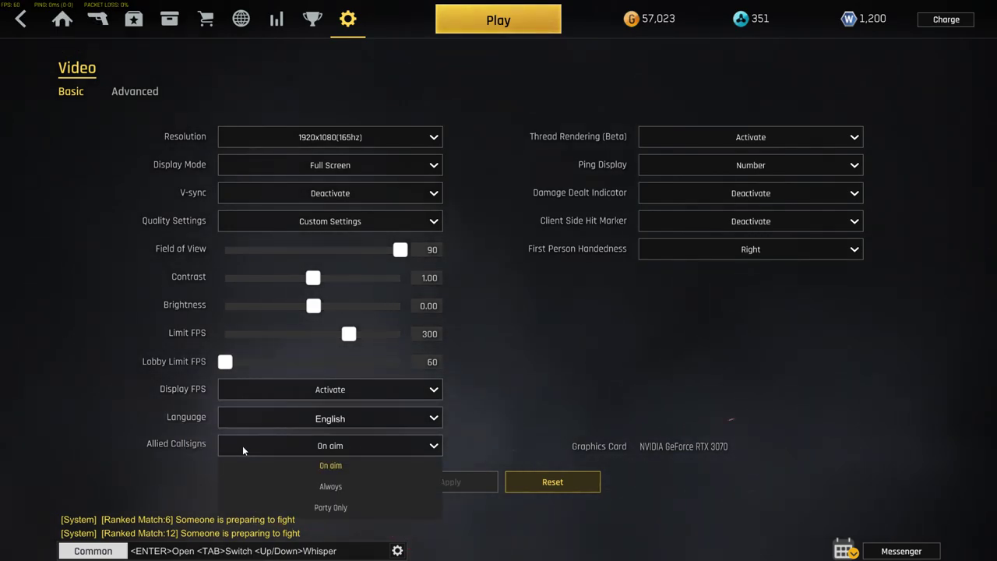
left_click(297, 463)
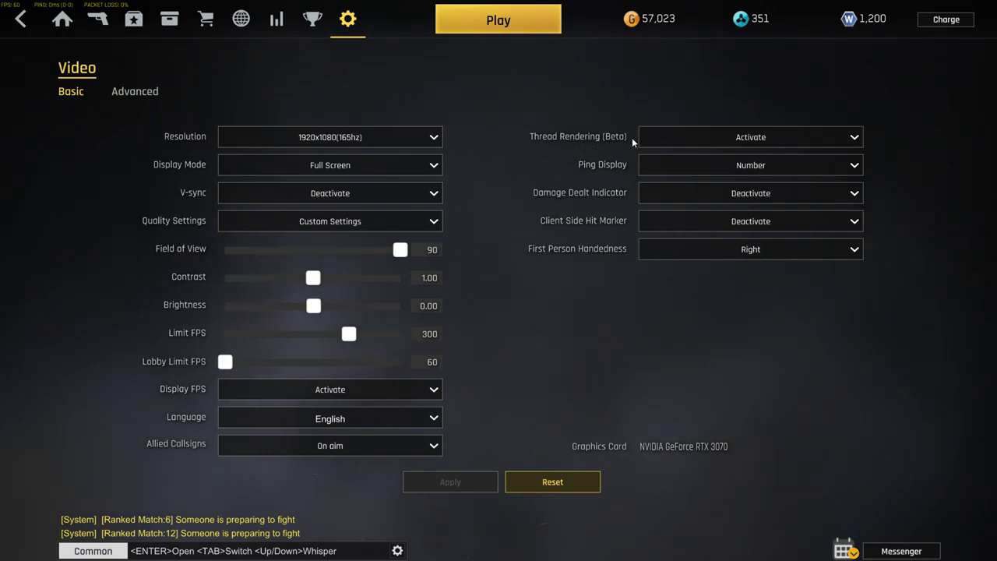
Examine the available choices for Thread Rendering (Beta), Ping Display and Damage Dealt Indicator.
left_click(702, 138)
left_click(706, 136)
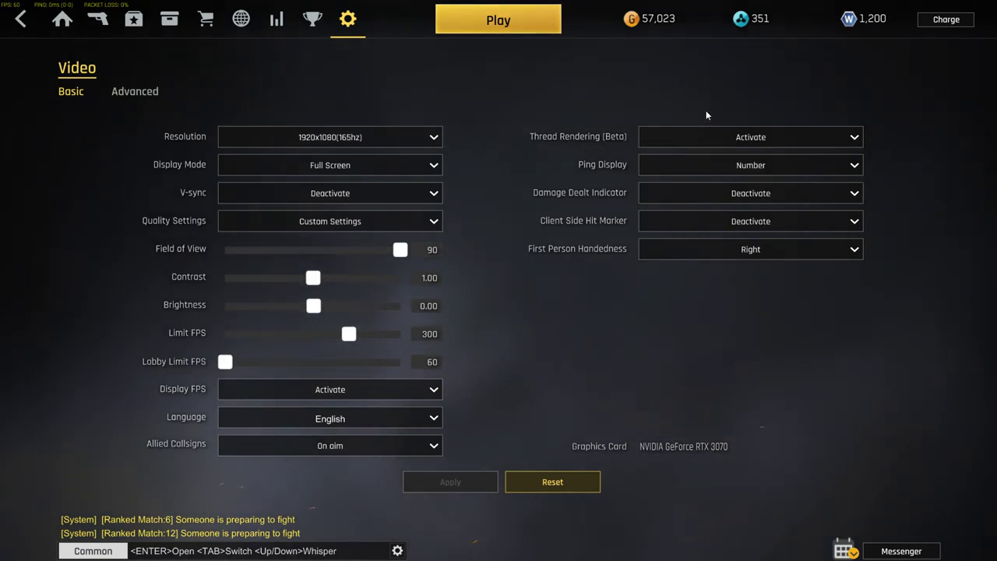
left_click(722, 165)
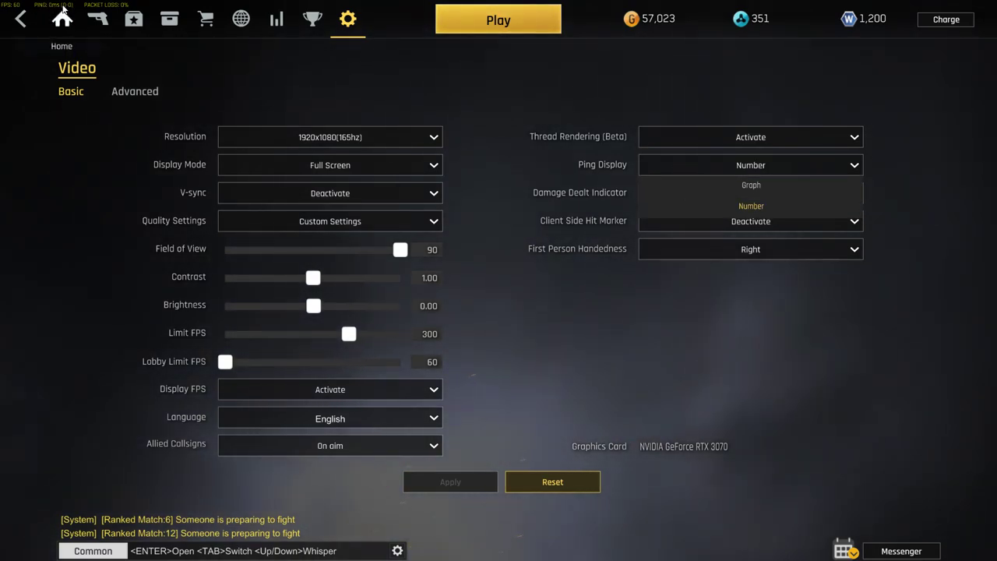
left_click(657, 85)
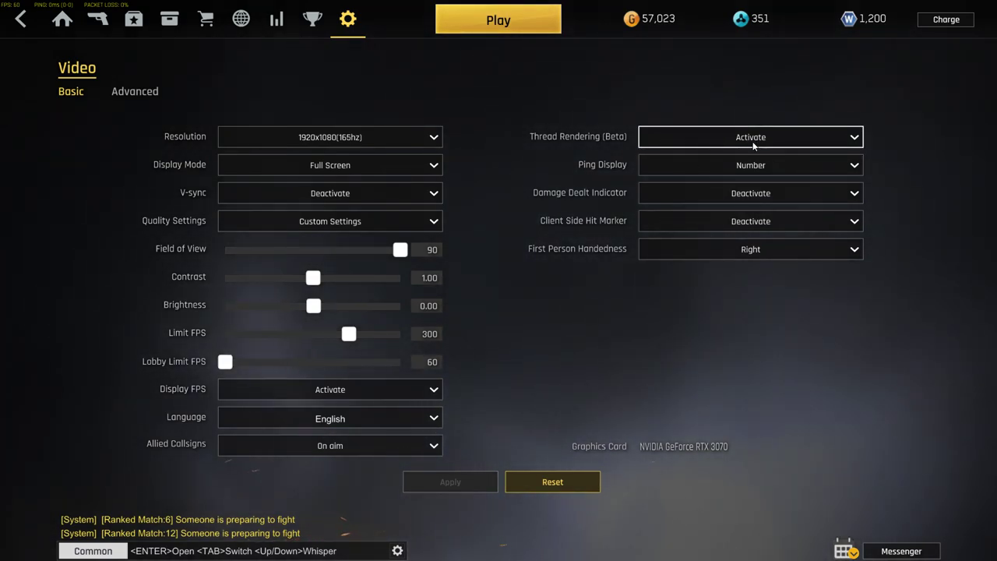
left_click(728, 139)
left_click(729, 109)
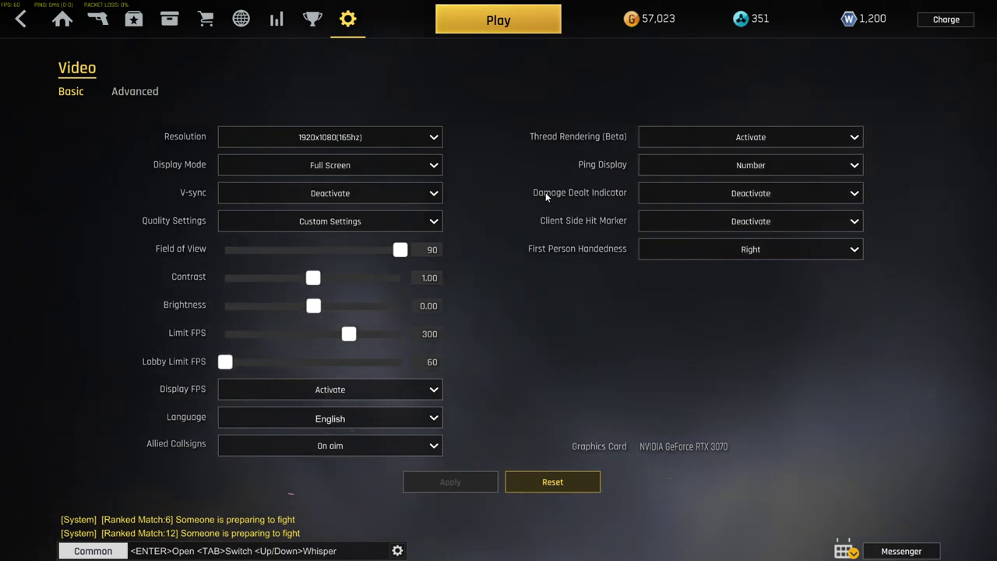
left_click(684, 200)
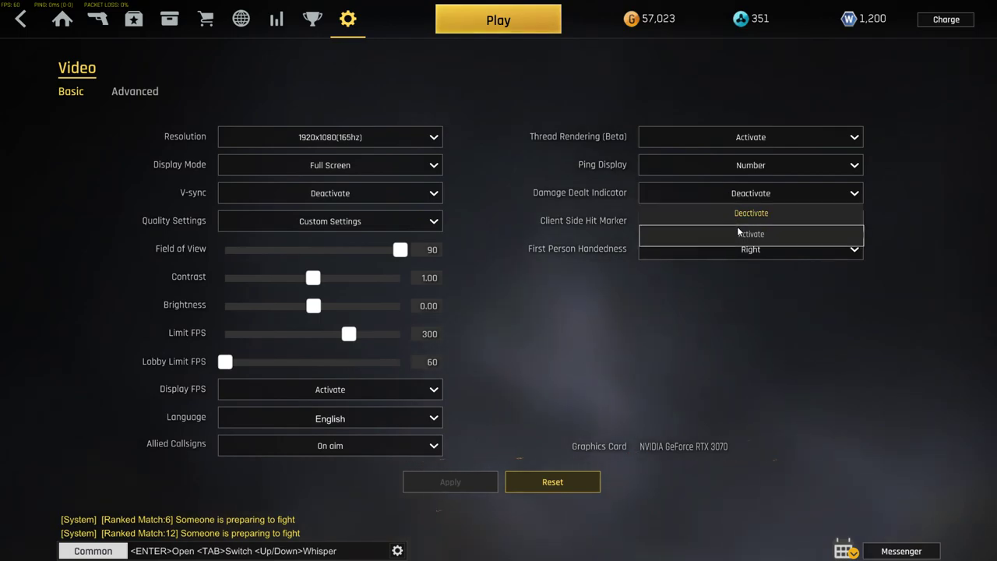
left_click(734, 195)
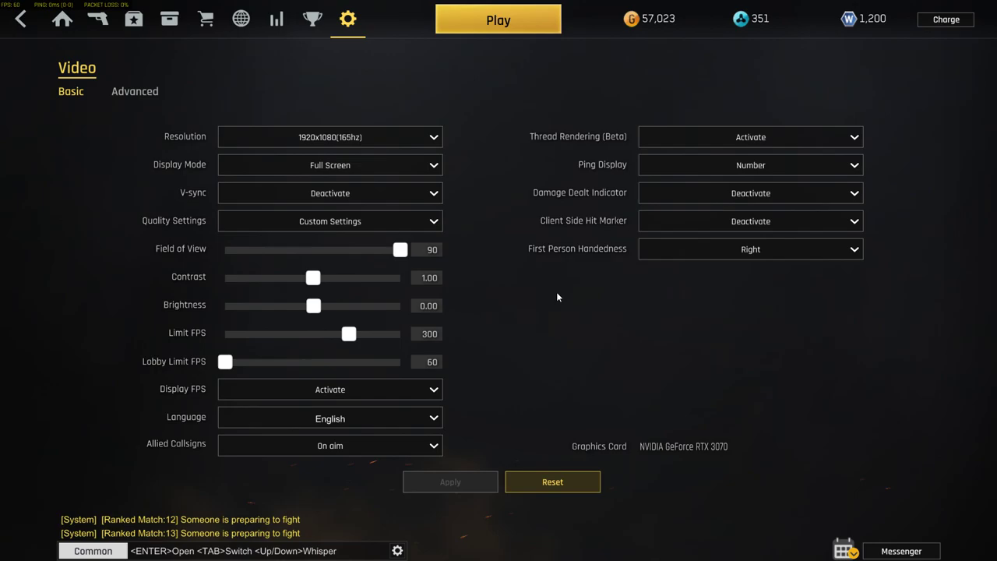
Switch First Person Handedness to Left and return it to Right.
left_click(696, 253)
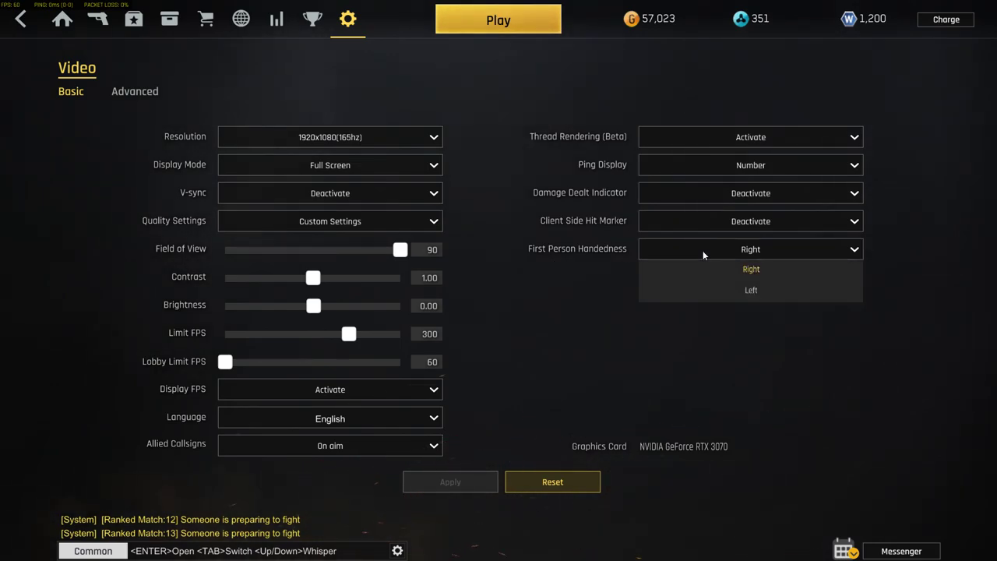
left_click(703, 250)
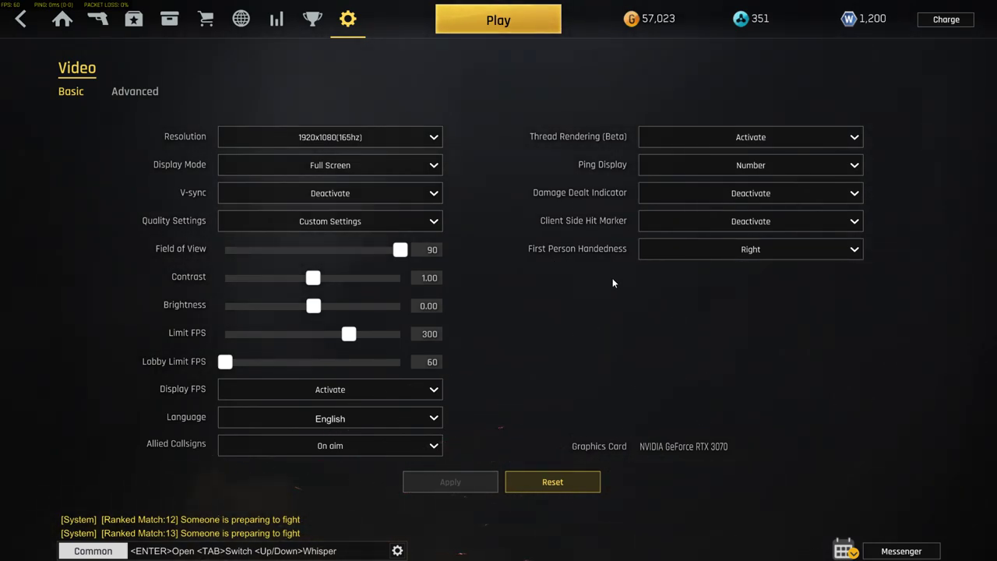
left_click(703, 248)
left_click(711, 290)
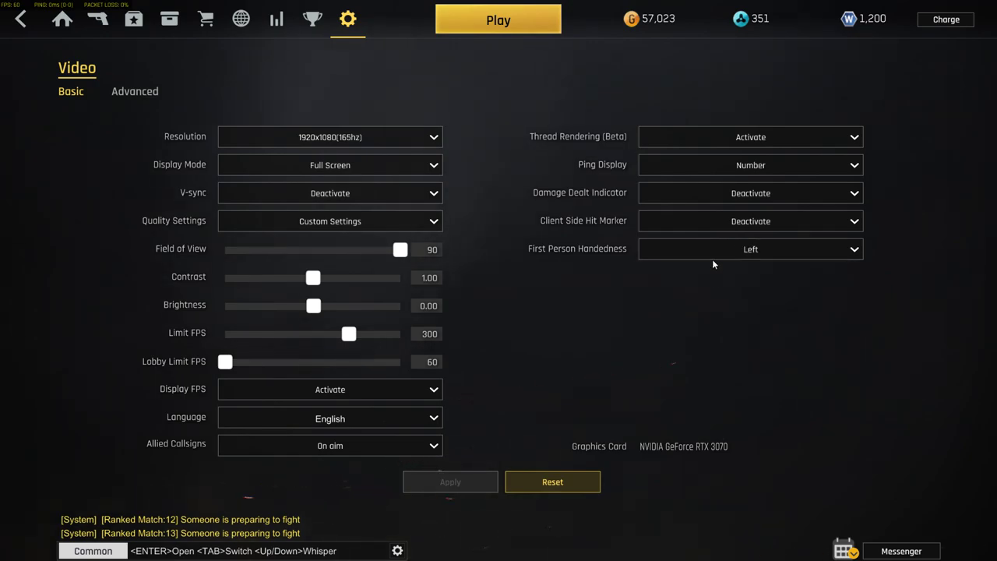
left_click(712, 256)
left_click(715, 270)
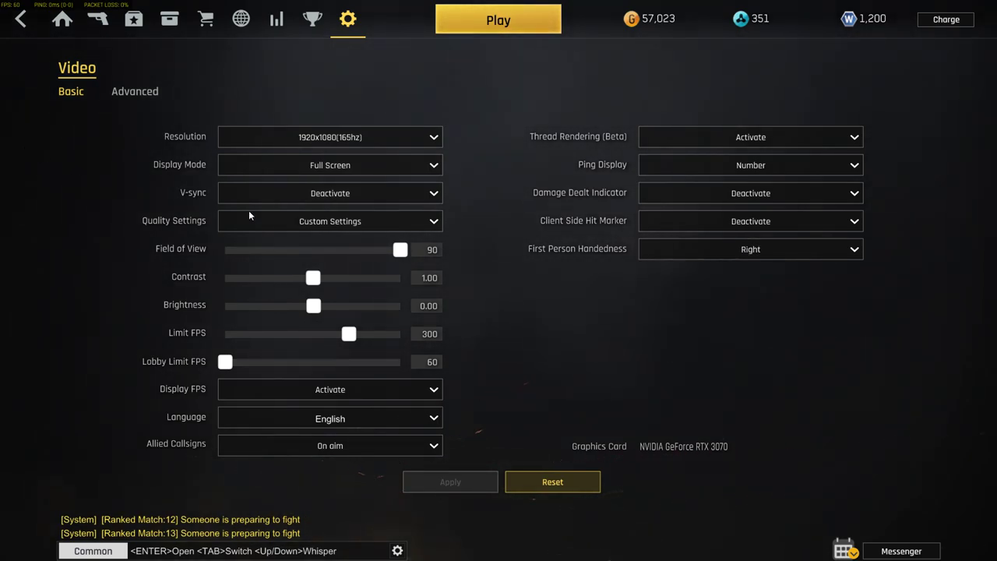
Open the advanced video settings and examine the available choices for Texture Quality and Fog quality.
left_click(134, 95)
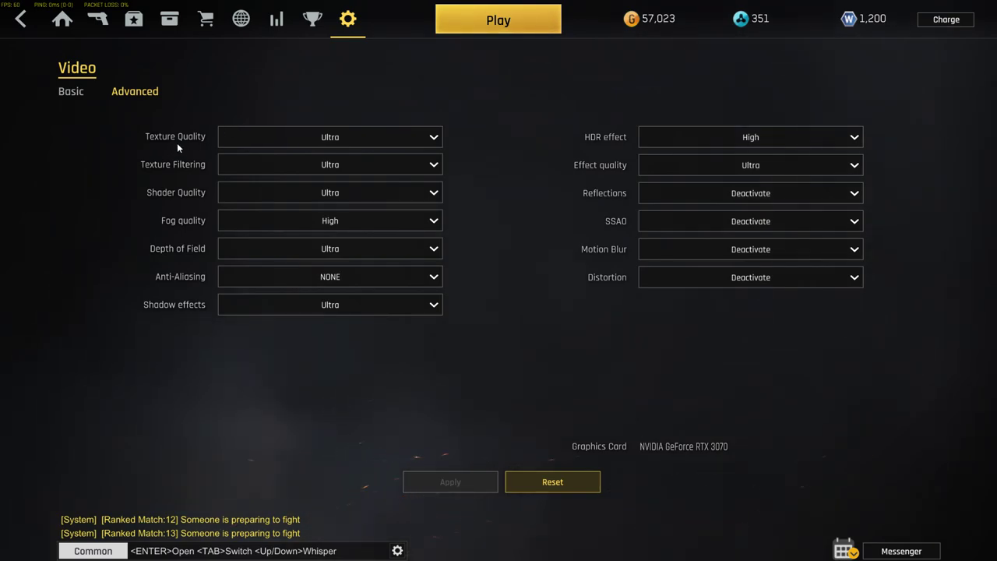
left_click(271, 139)
left_click(347, 152)
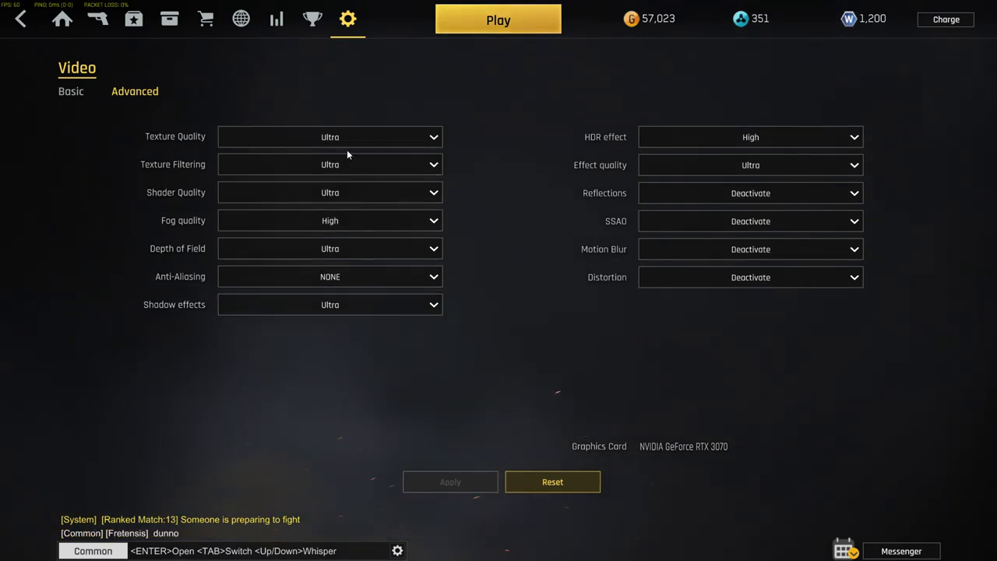
left_click(335, 221)
left_click(458, 211)
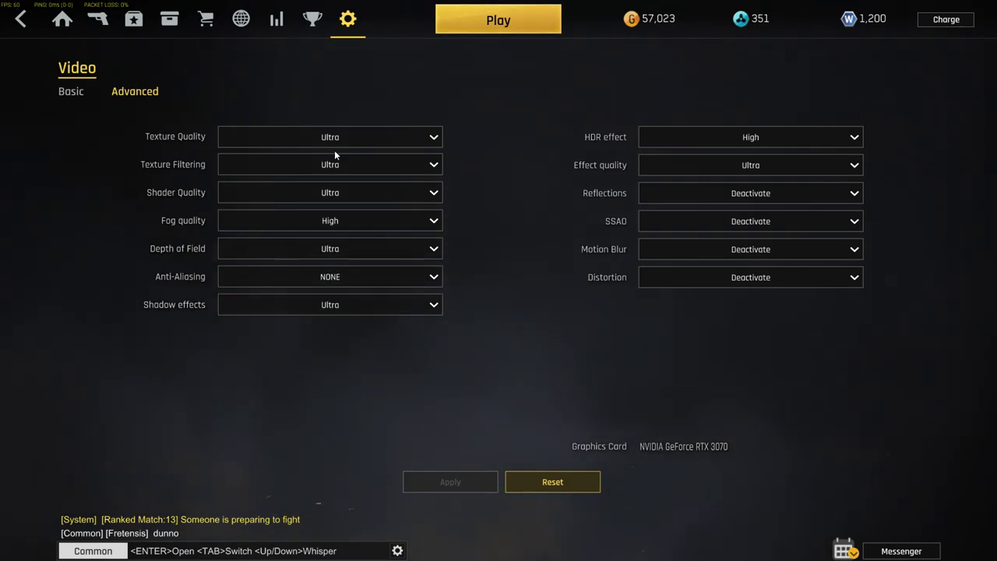
left_click(364, 135)
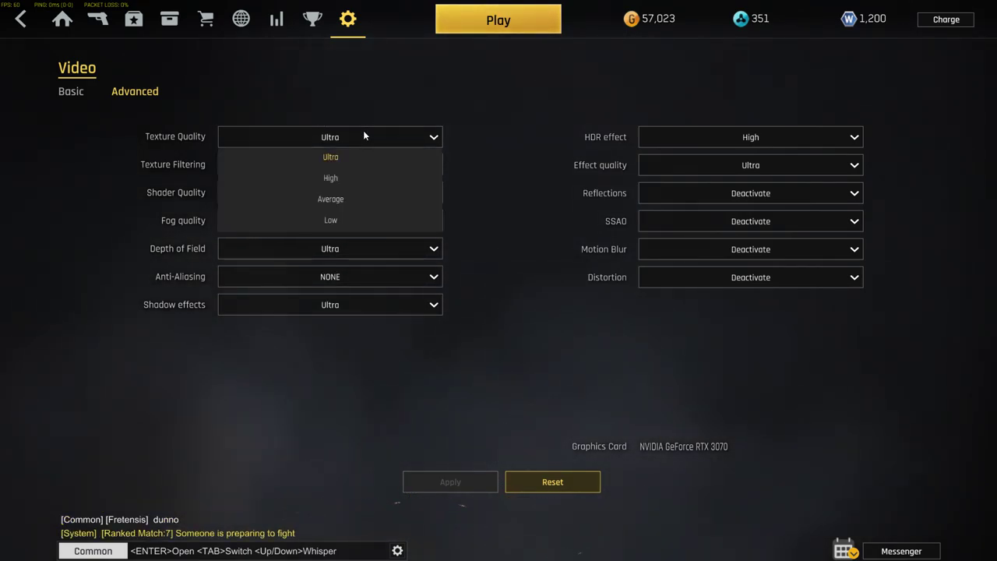
left_click(354, 100)
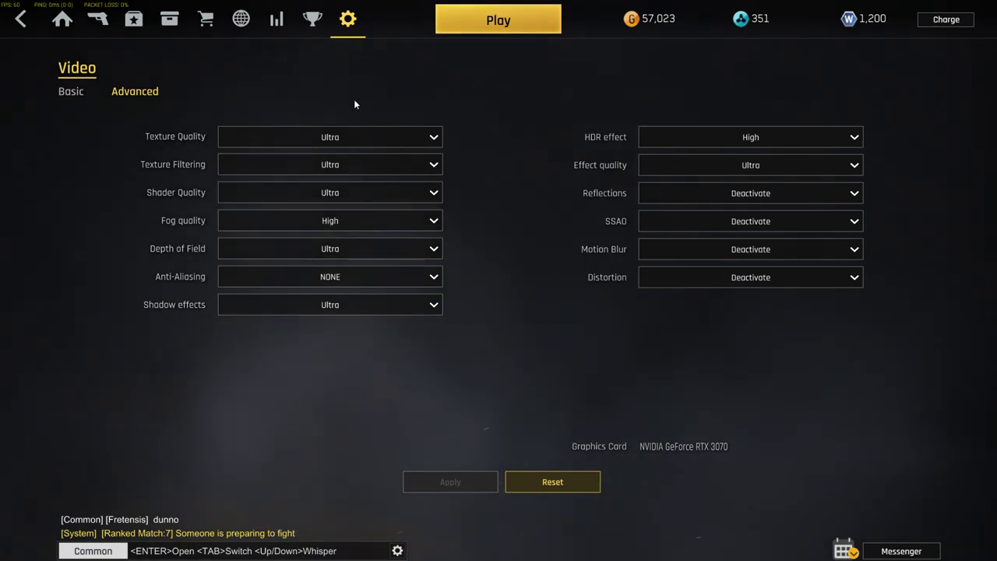
left_click(359, 144)
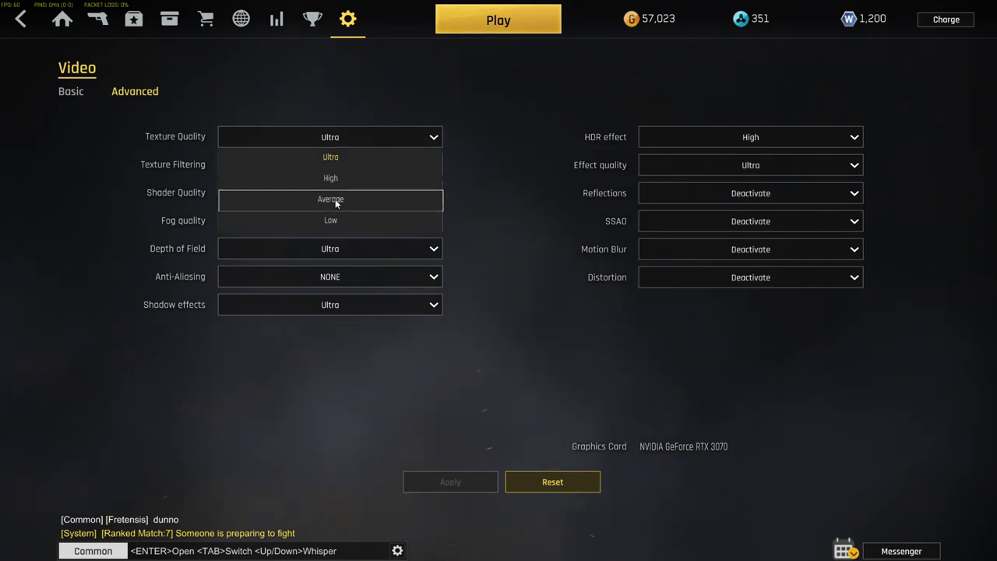
left_click(336, 79)
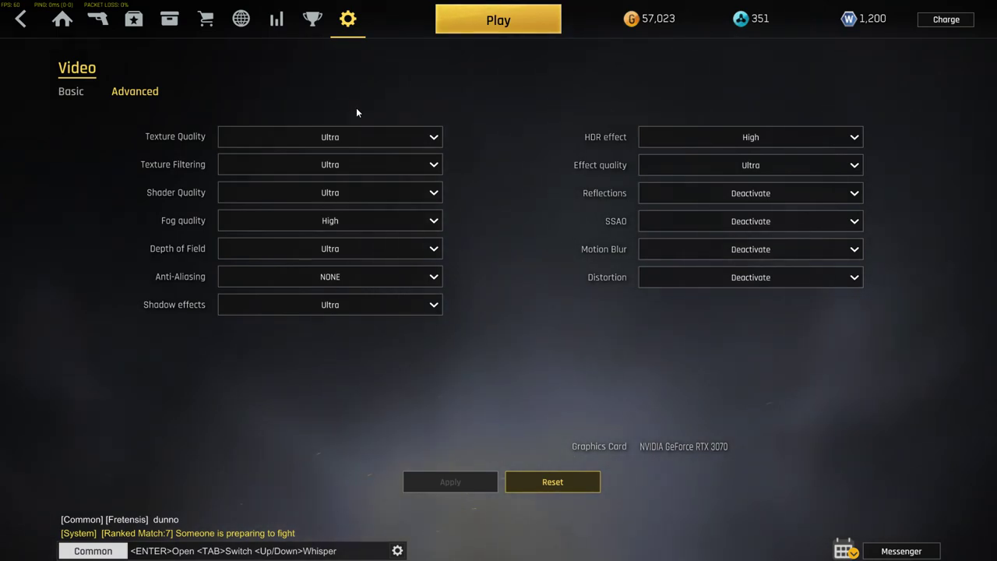
Examine the available choices for Depth of Field and Fog quality in the advanced video settings.
left_click(337, 251)
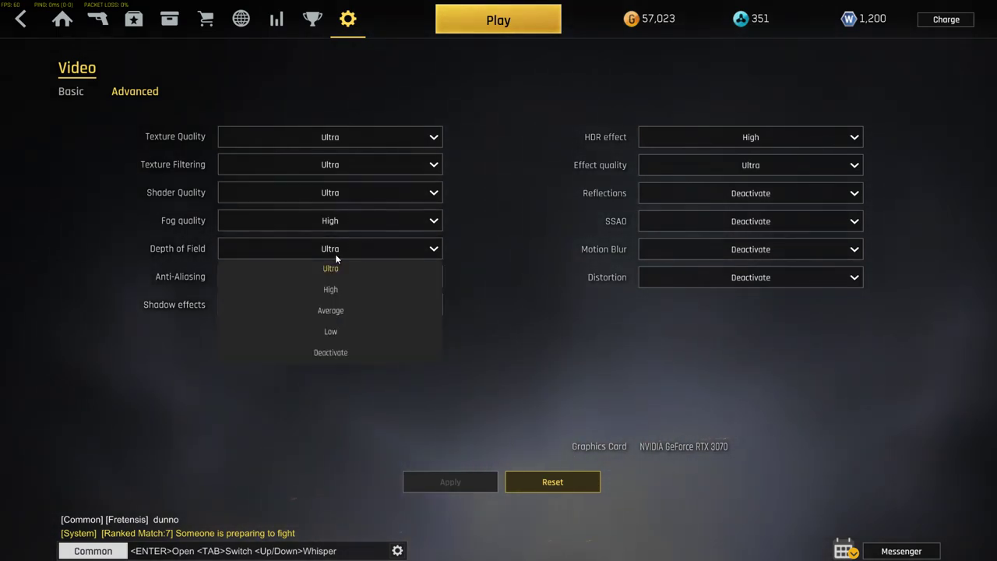
left_click(481, 242)
left_click(398, 250)
left_click(457, 280)
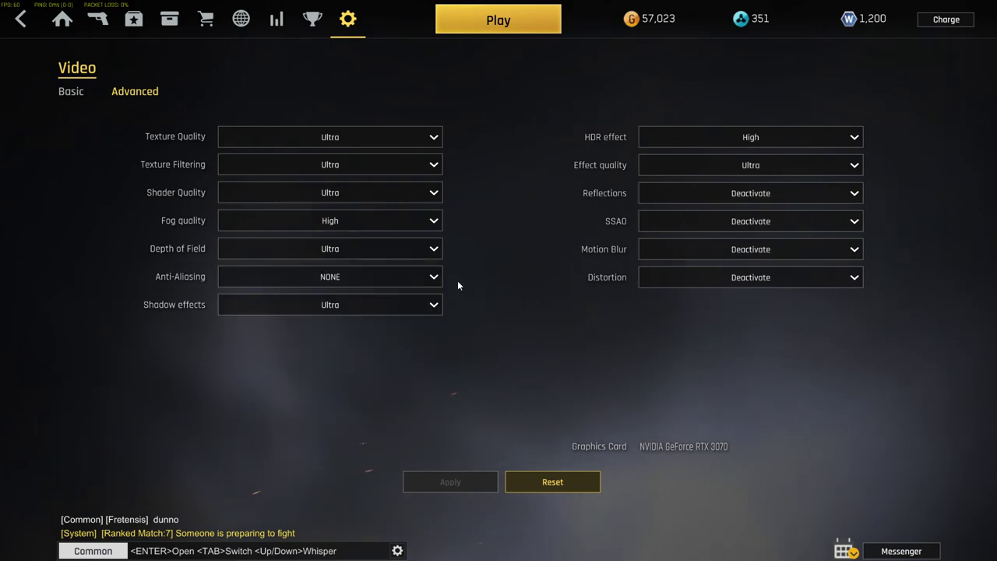
left_click(406, 224)
left_click(390, 226)
Examine the available choices for Shader Quality, and look at Depth of Field once more.
left_click(380, 192)
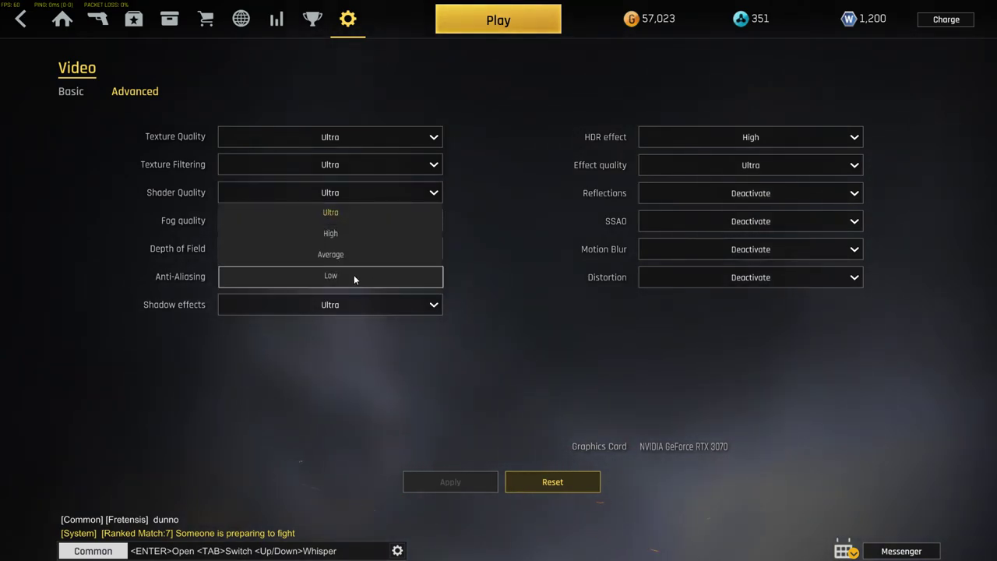
left_click(503, 217)
left_click(419, 197)
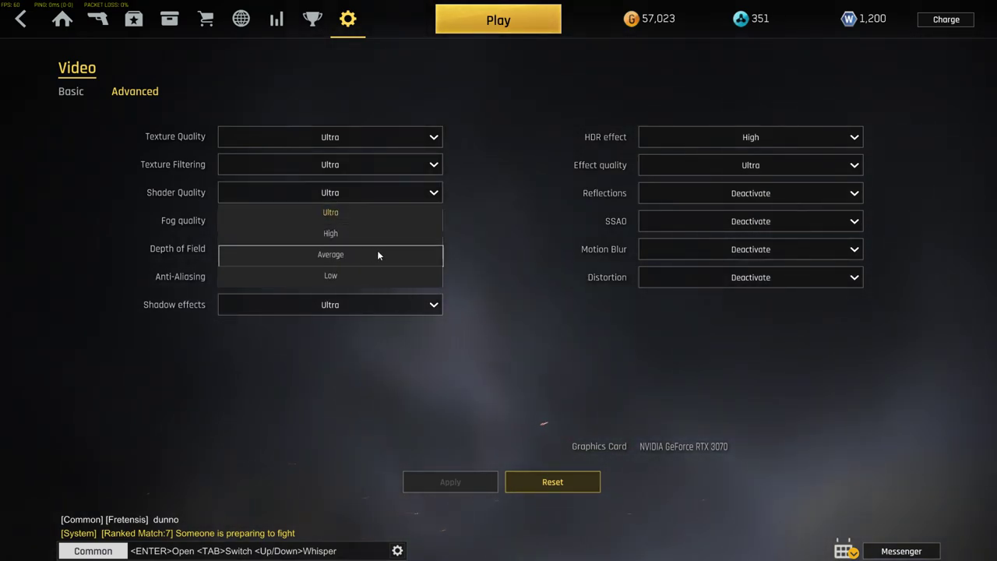
left_click(453, 217)
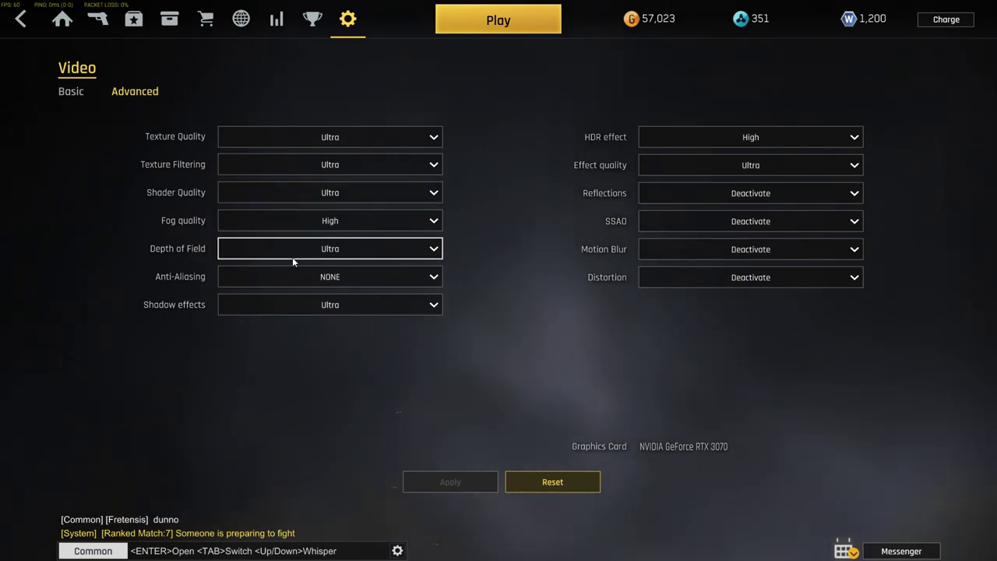
left_click(367, 242)
left_click(142, 270)
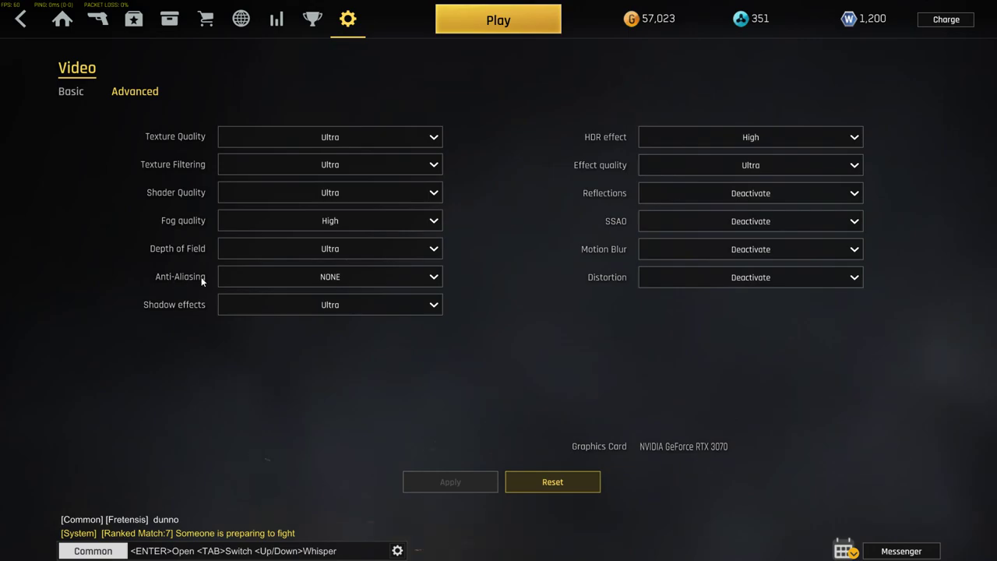
Choose NONE for Anti-Aliasing and check the Shadow effects setting.
left_click(329, 278)
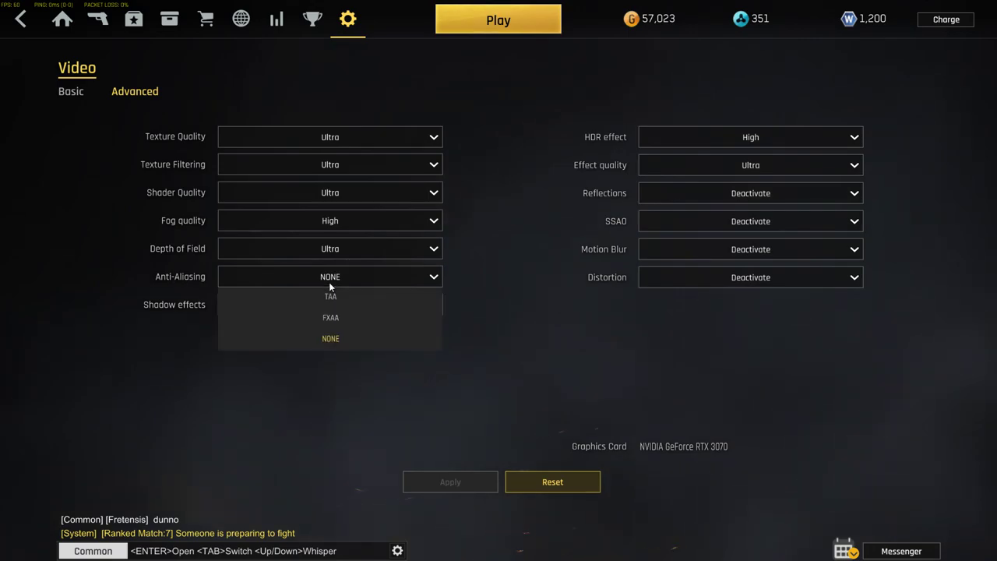
left_click(364, 347)
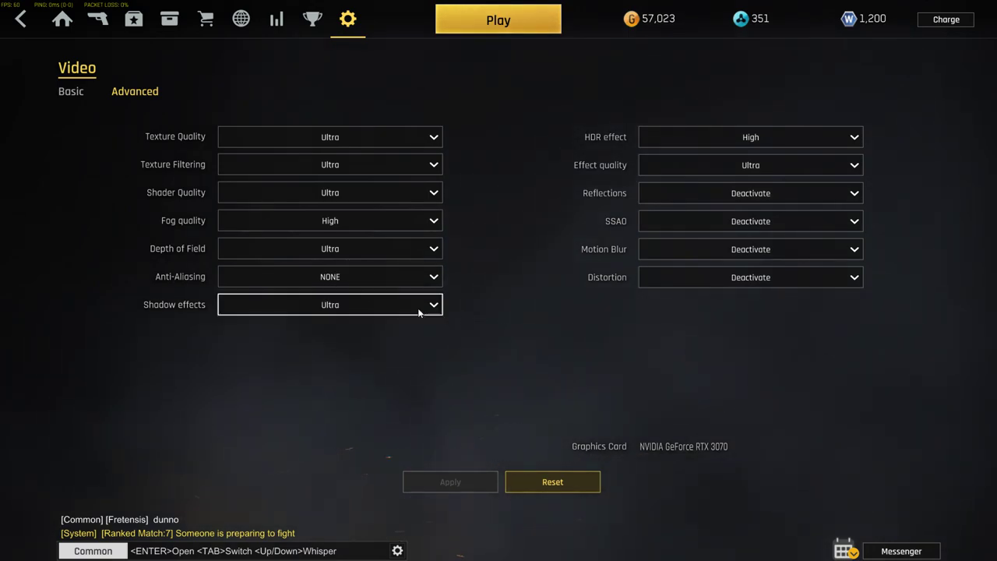
left_click(293, 312)
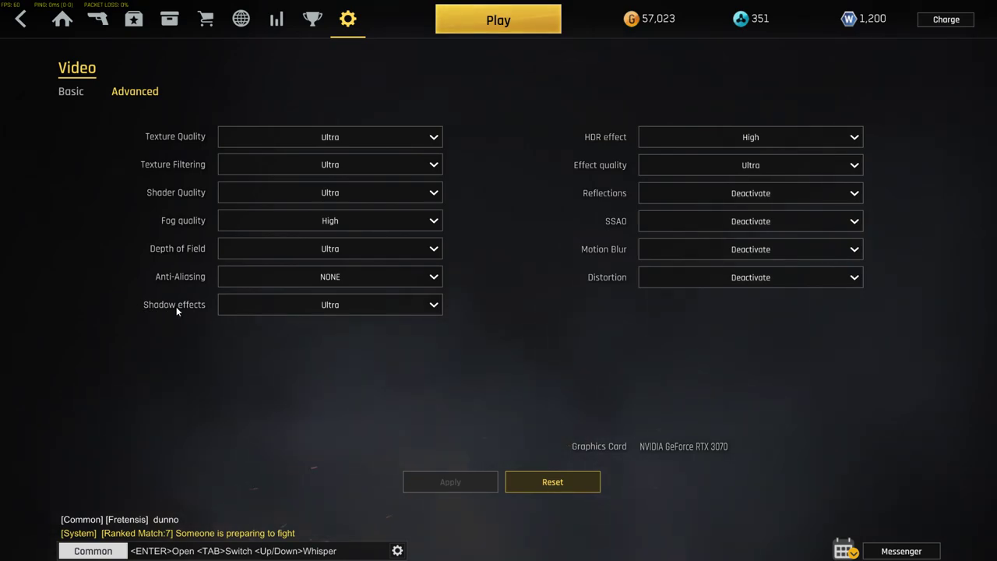
Examine the available choices for HDR effect and Effect quality.
left_click(721, 129)
left_click(701, 136)
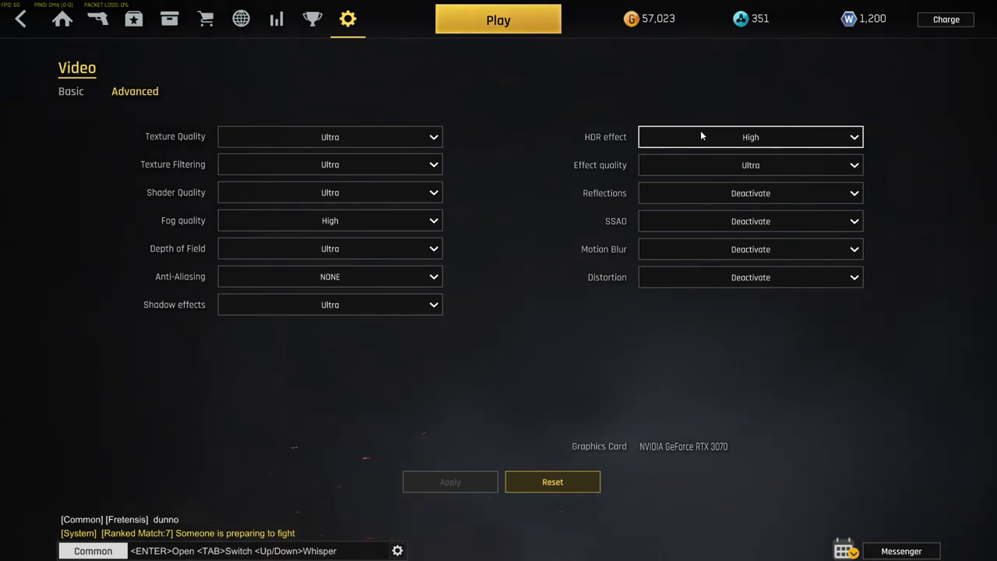
left_click(701, 136)
left_click(675, 156)
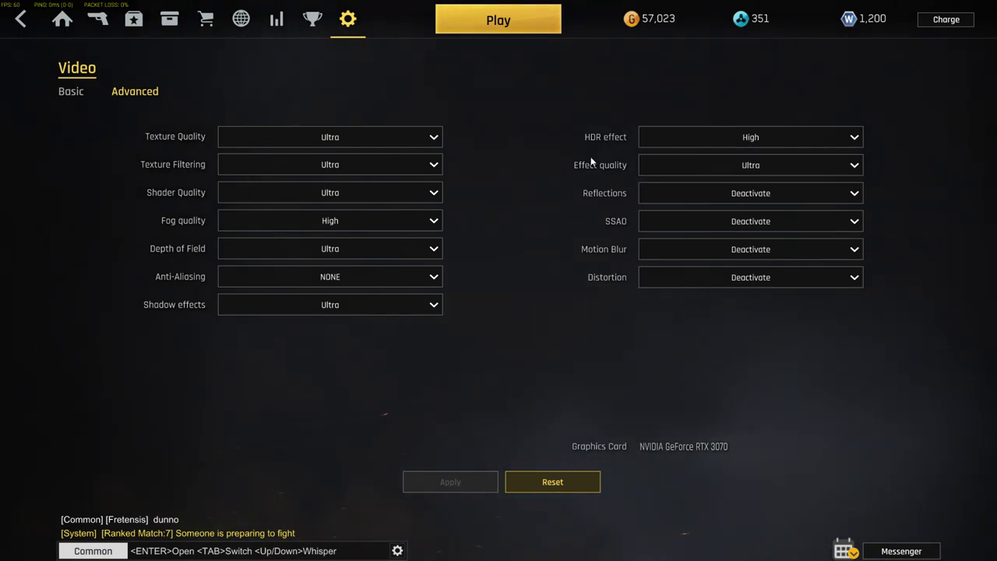
left_click(677, 162)
left_click(676, 162)
left_click(677, 162)
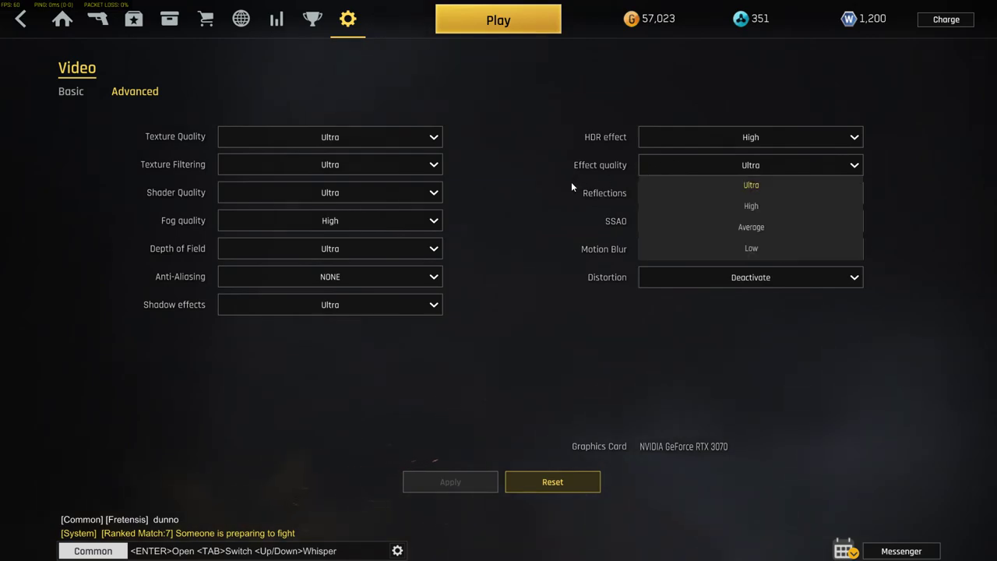
left_click(571, 182)
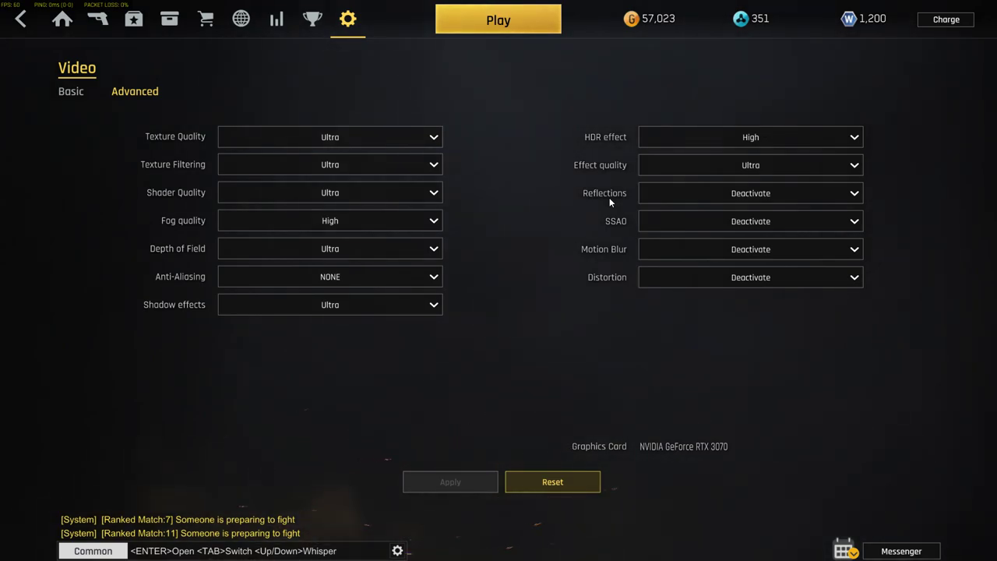
Examine the available choices for SSAO, Motion Blur and Distortion.
left_click(711, 227)
left_click(710, 227)
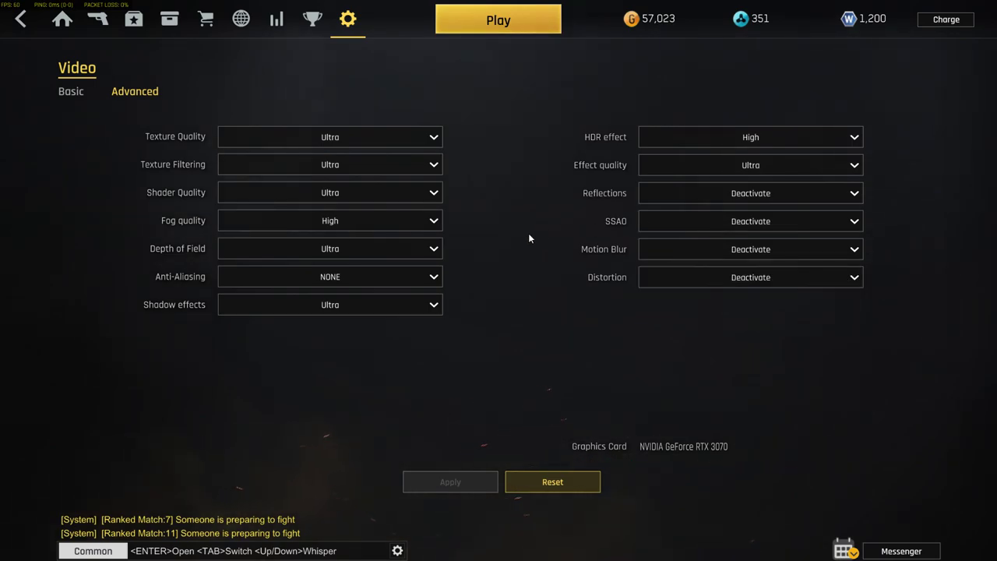
left_click(726, 248)
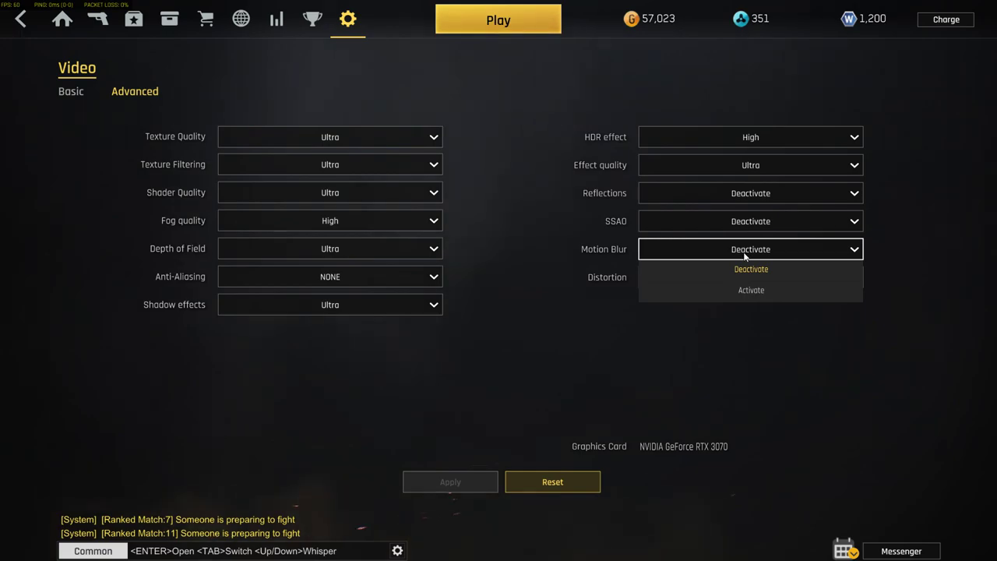
left_click(746, 254)
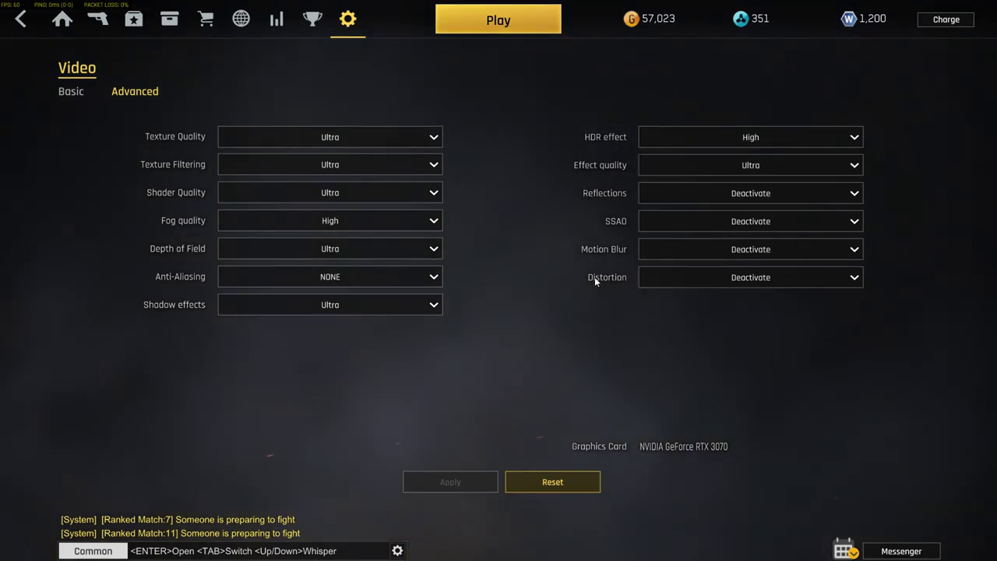
left_click(704, 278)
left_click(704, 278)
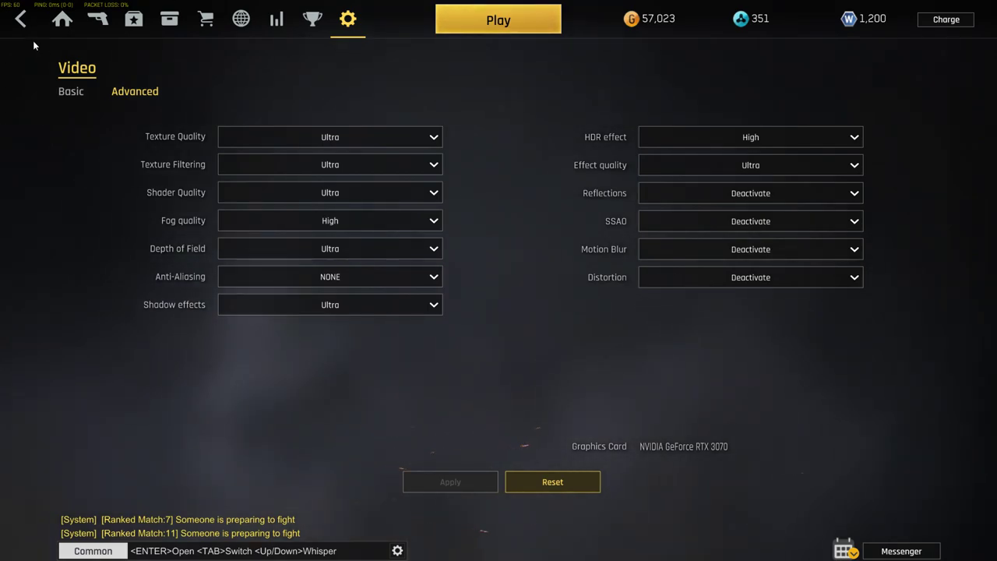
Review the basic video settings again and return to the advanced ones.
left_click(75, 95)
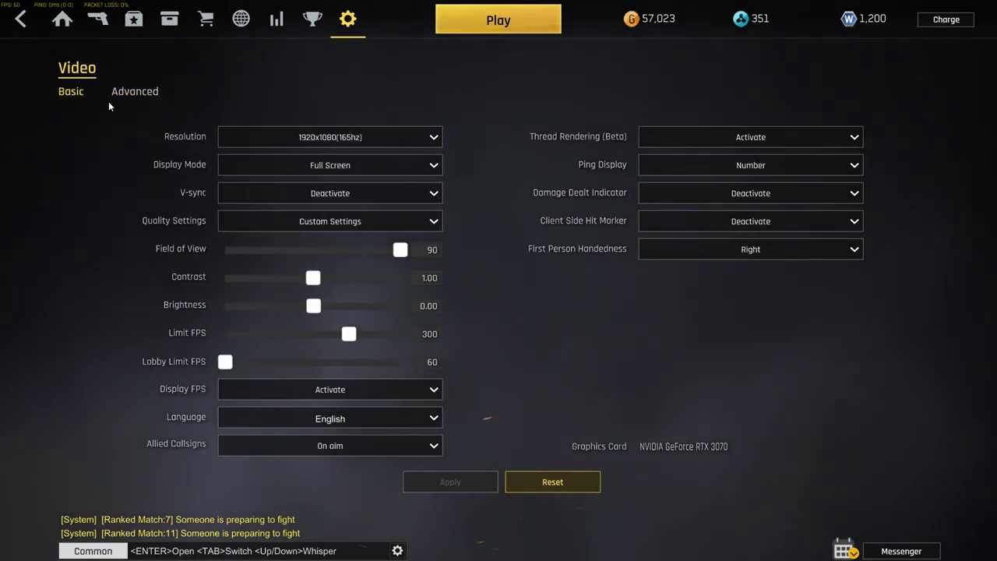
left_click(127, 94)
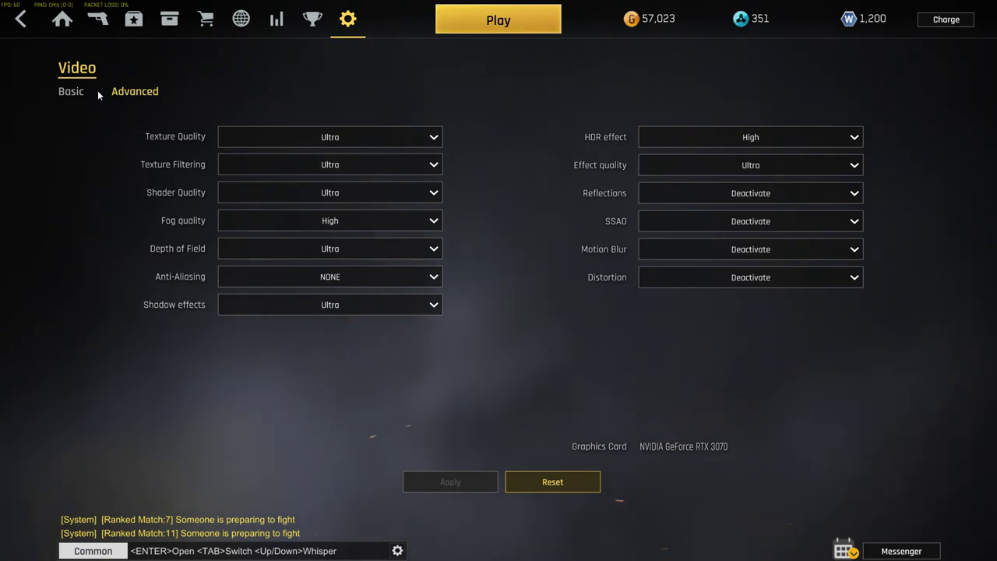
left_click(94, 91)
left_click(136, 94)
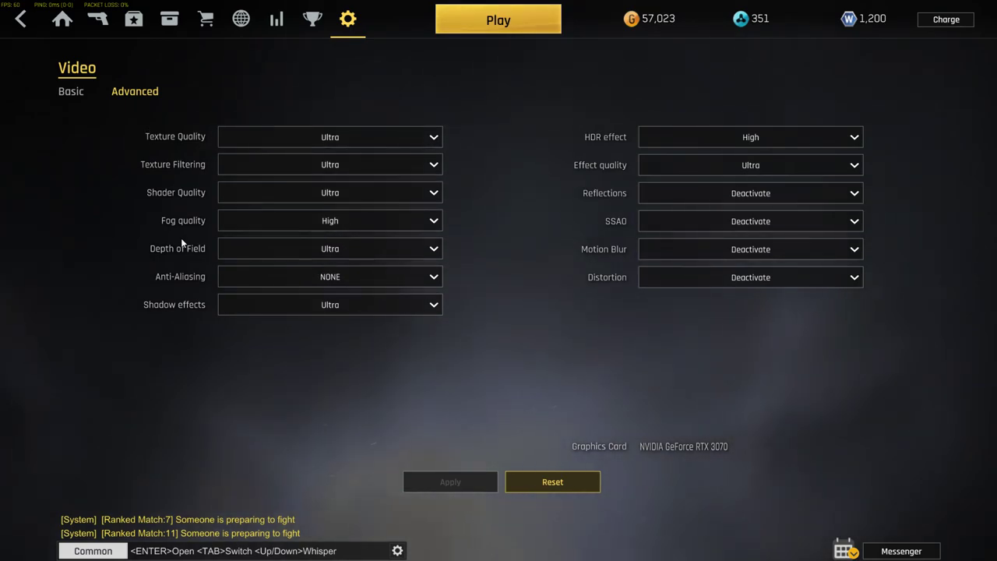
Leave the video settings and return to the game's home lobby.
left_click(72, 91)
left_click(16, 25)
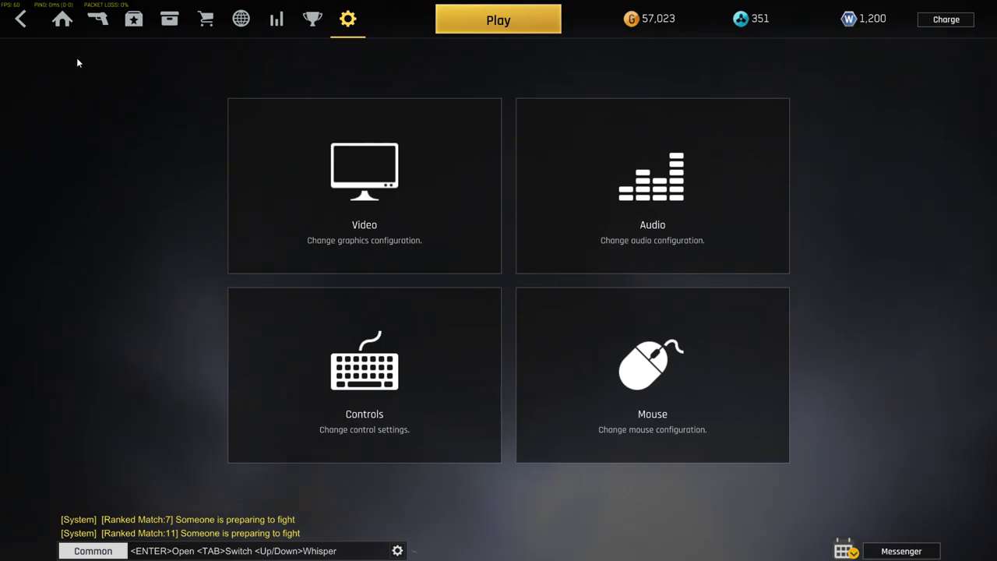
left_click(29, 28)
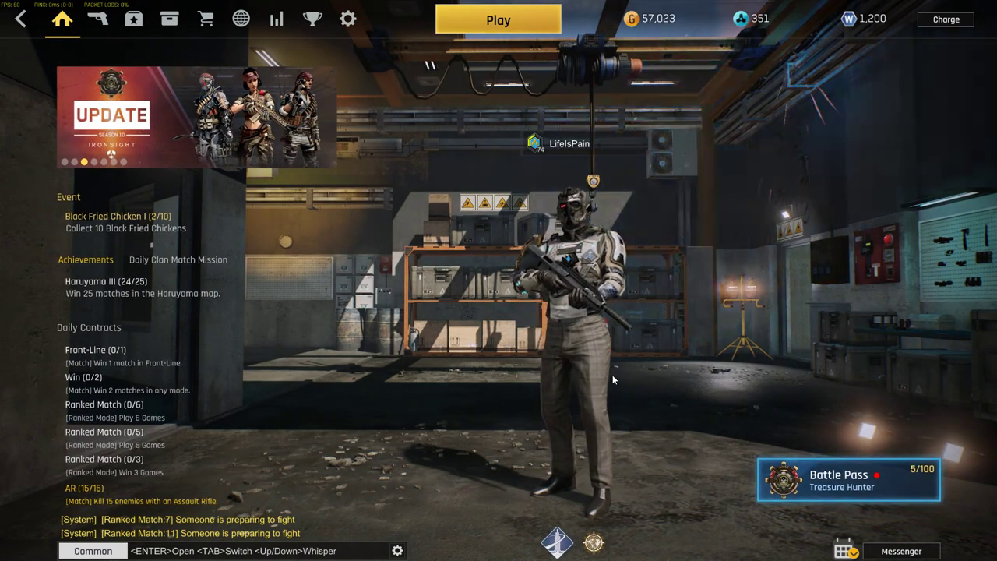